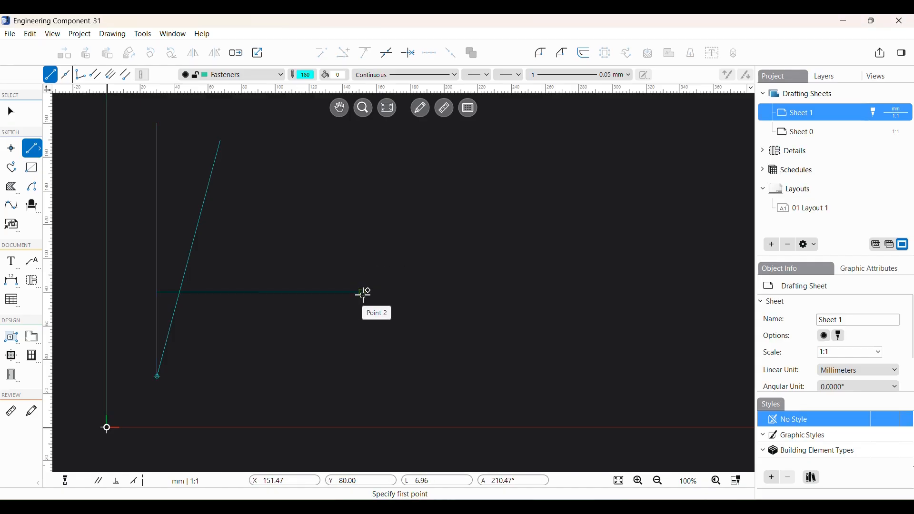
pyautogui.click(363, 288)
pyautogui.press('Tab')
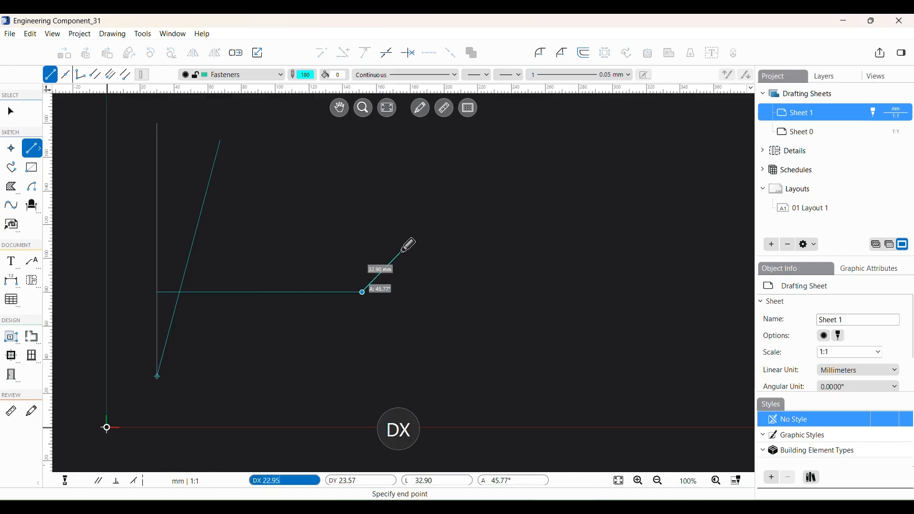
pyautogui.press('Tab')
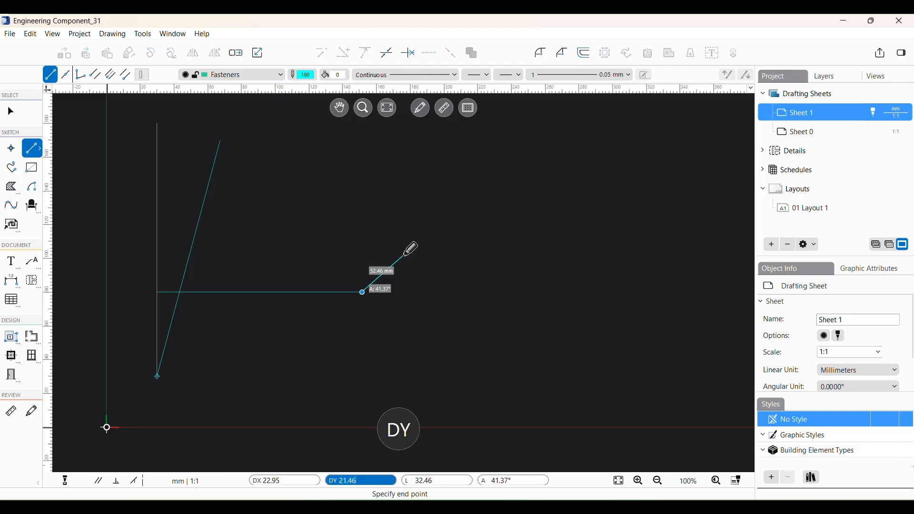
pyautogui.press('Tab')
pyautogui.press('Tab')
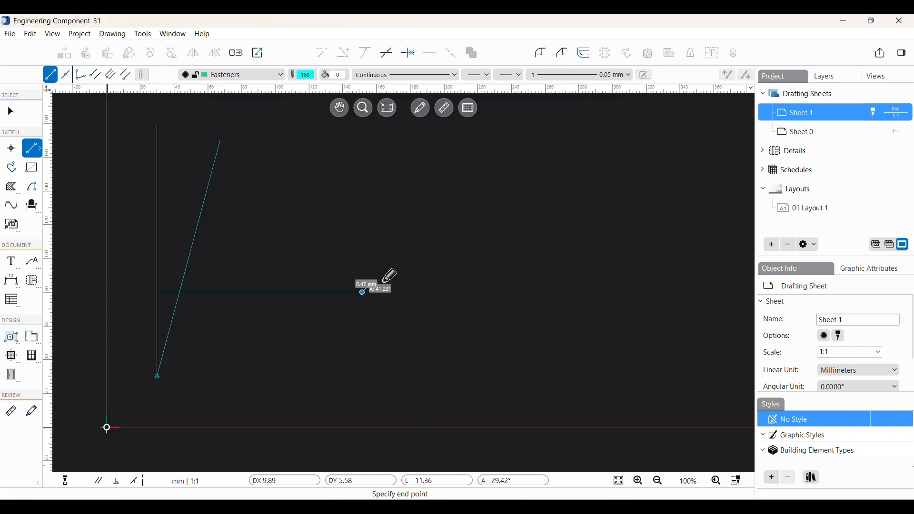
pyautogui.press('Escape')
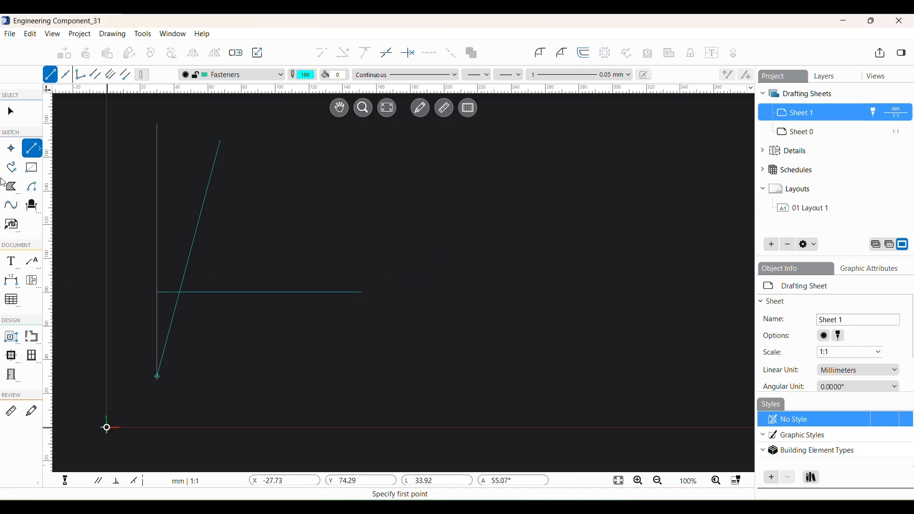
pyautogui.click(11, 167)
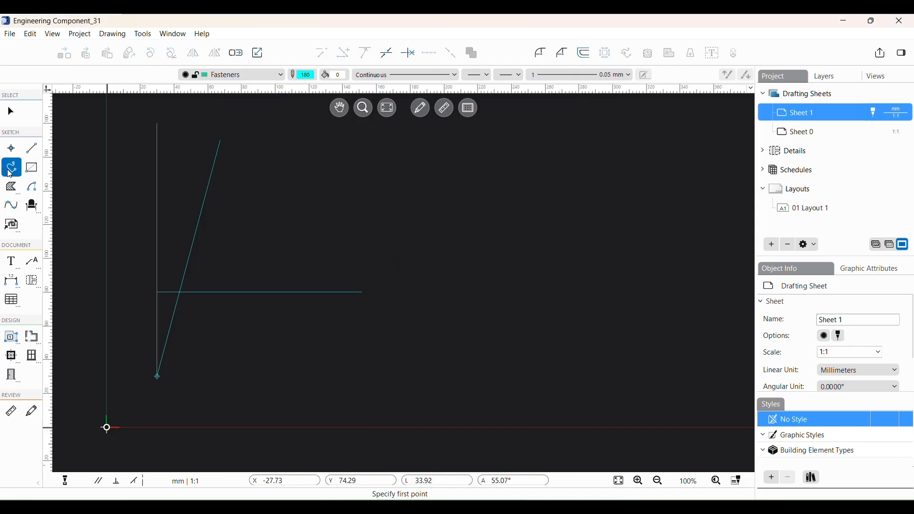
pyautogui.click(358, 292)
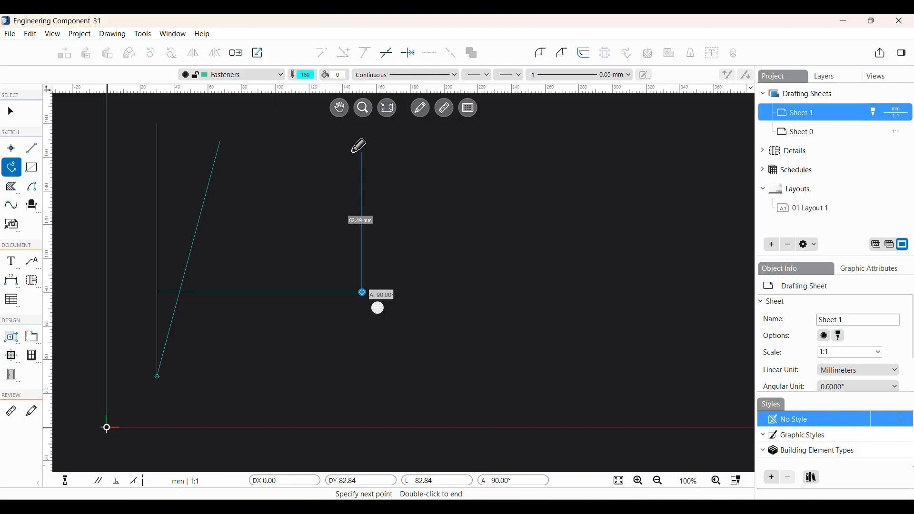
# Try switching the parallel, perpendicular and aligned/tangent drawing constraints on and off.
pyautogui.click(101, 484)
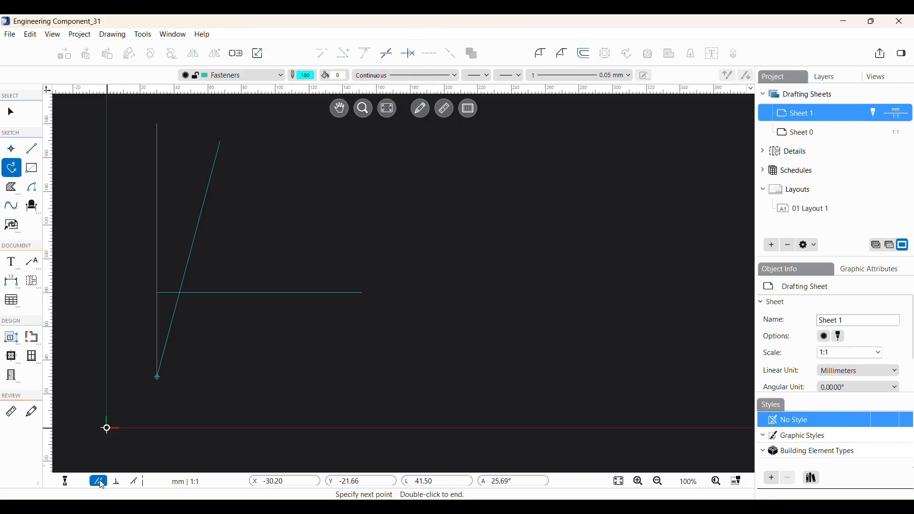
pyautogui.click(115, 485)
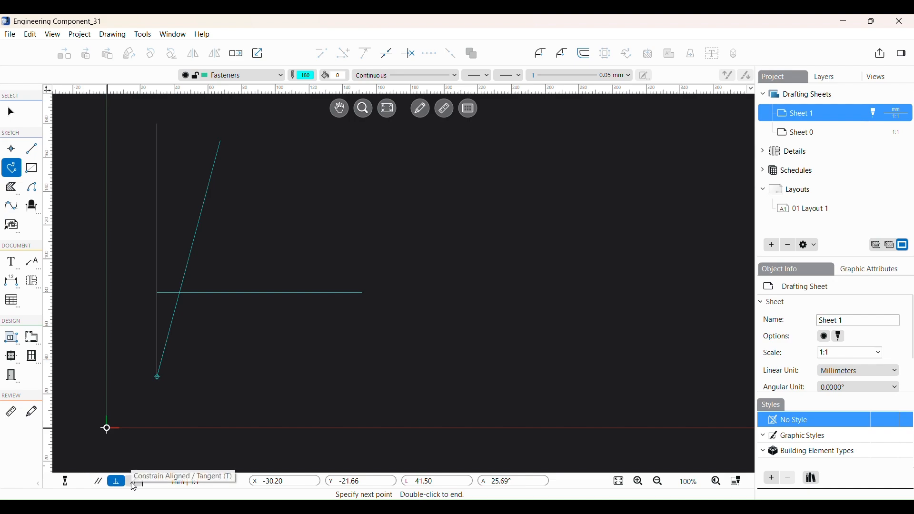
pyautogui.click(134, 482)
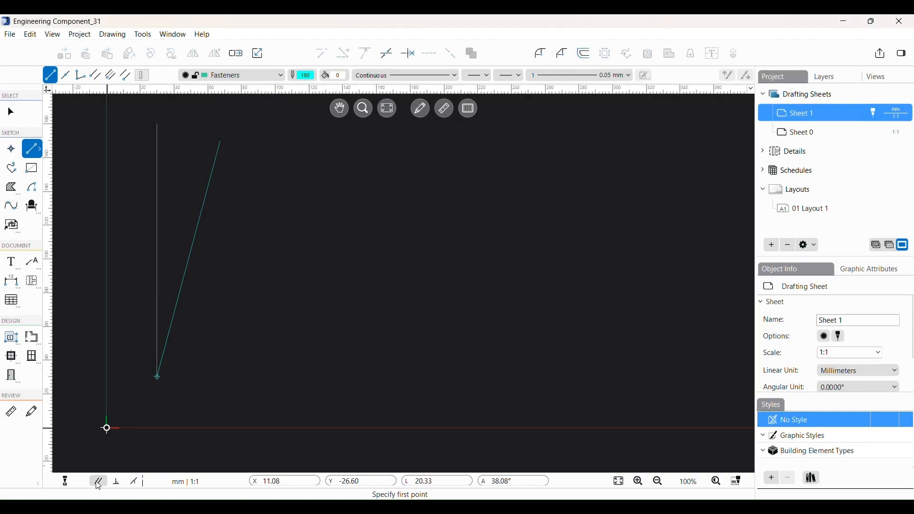
pyautogui.click(116, 482)
pyautogui.click(98, 483)
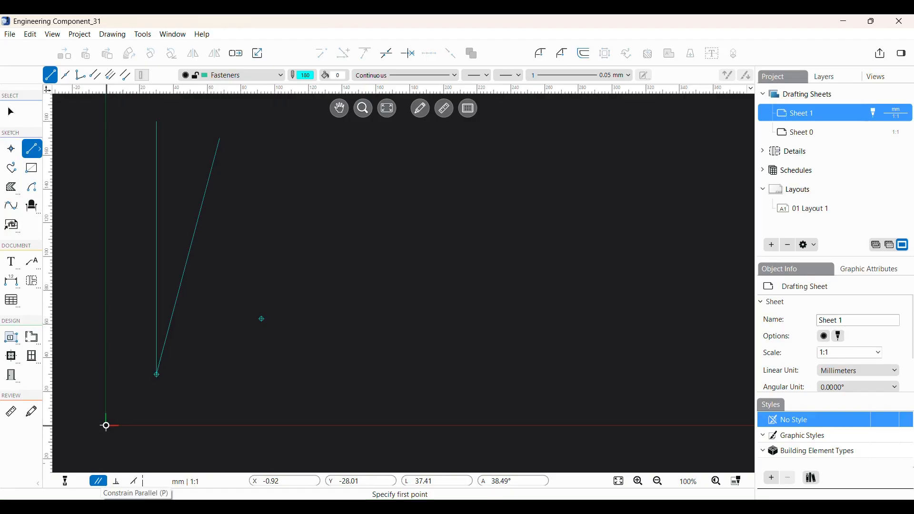
pyautogui.click(116, 481)
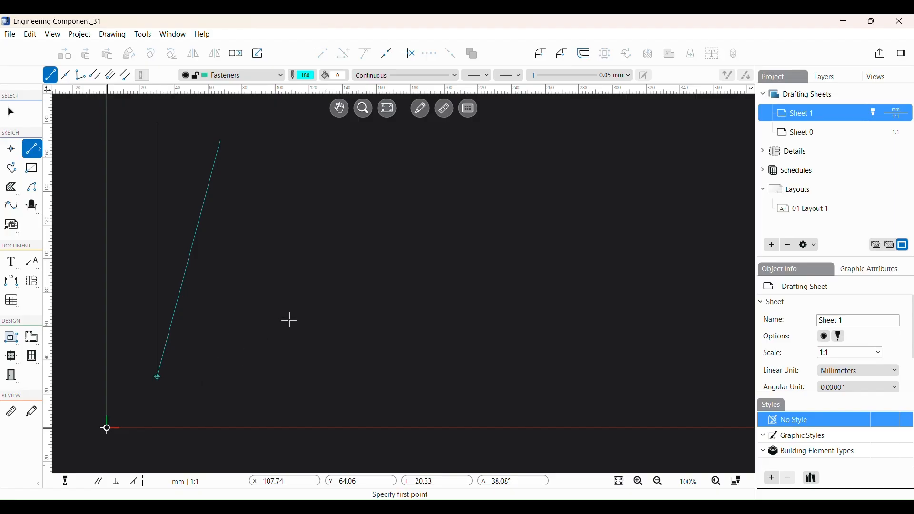
# Draw a line about 97 mm long parallel to the slanted line, and a perpendicular line from its lower end to the slanted line.
pyautogui.click(261, 321)
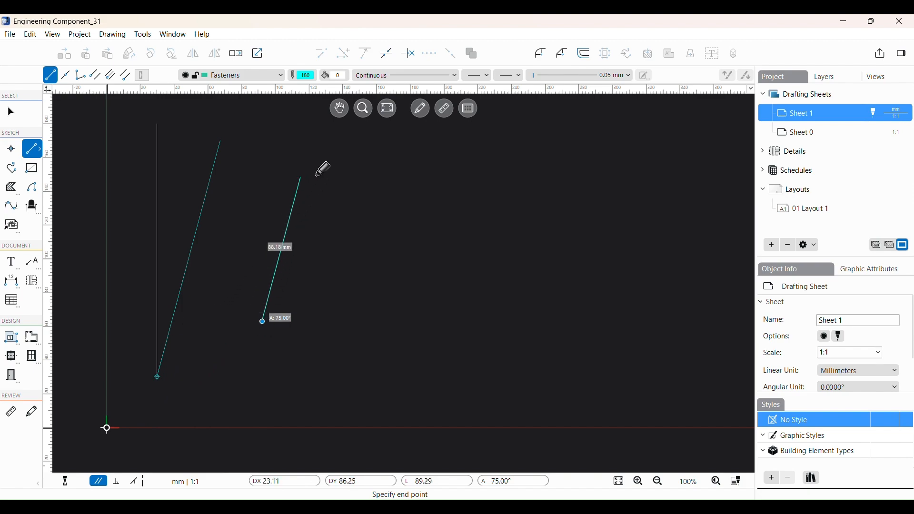
pyautogui.click(218, 139)
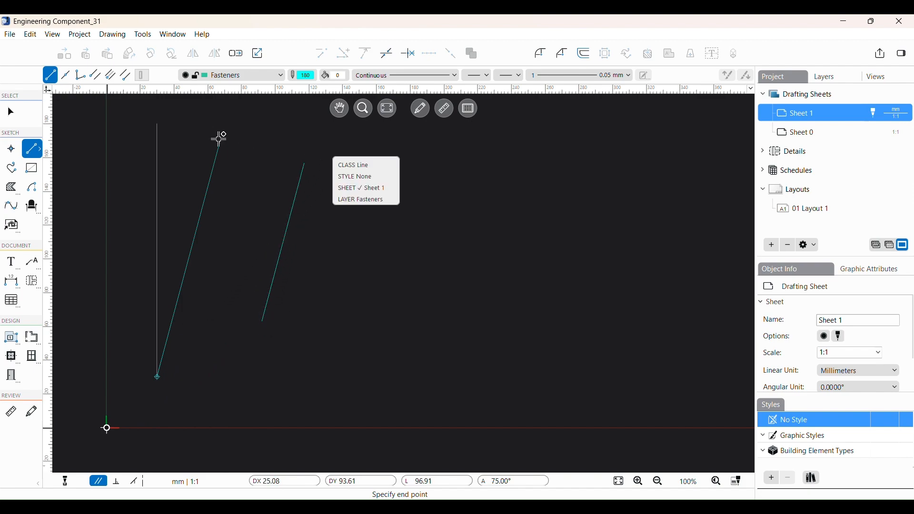
pyautogui.click(257, 327)
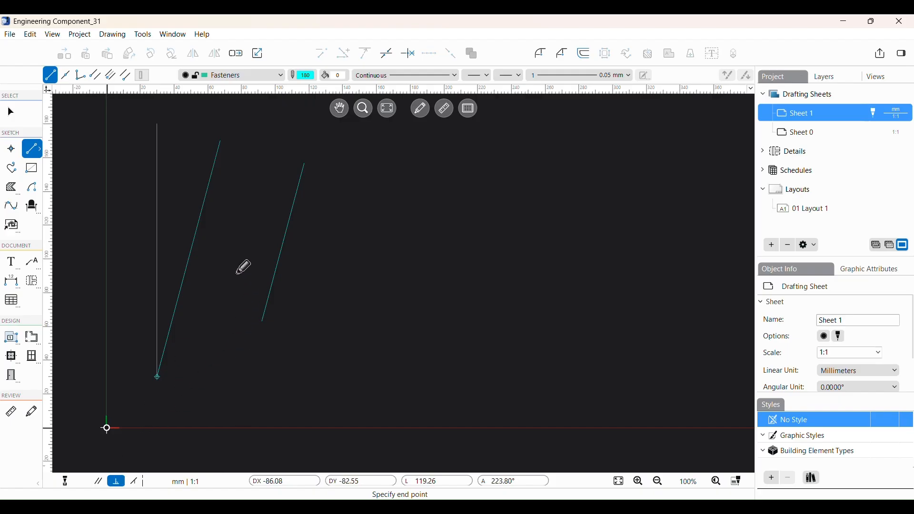
pyautogui.click(178, 299)
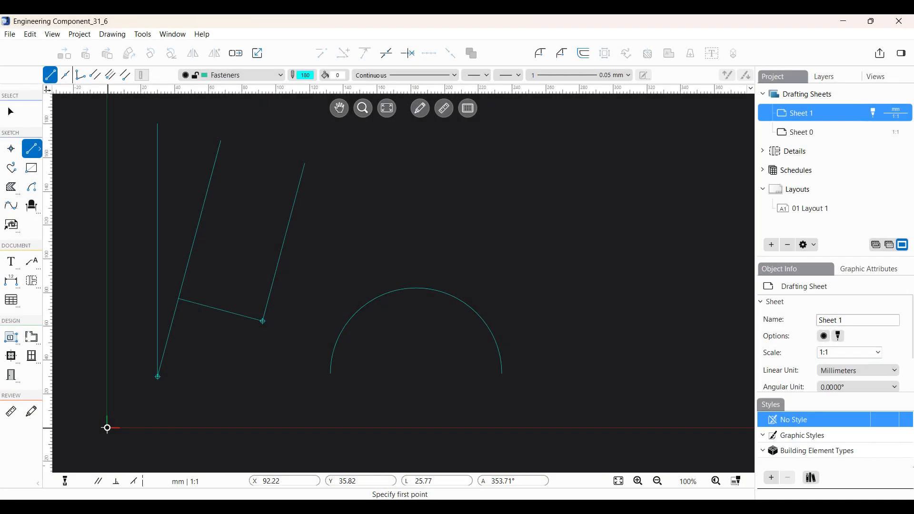
# Draw a line about 100 mm long from the arc's left end to the right slanted line using the aligned/tangent constraint.
pyautogui.click(330, 373)
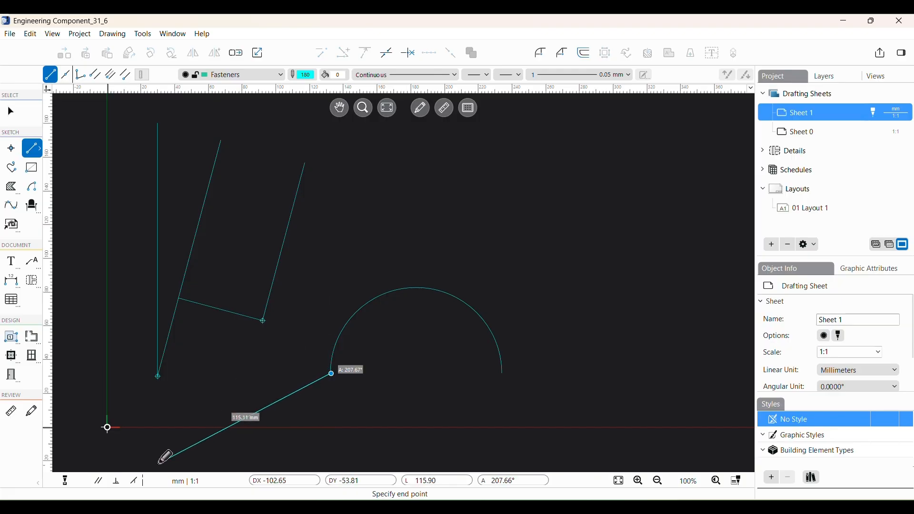
pyautogui.click(138, 483)
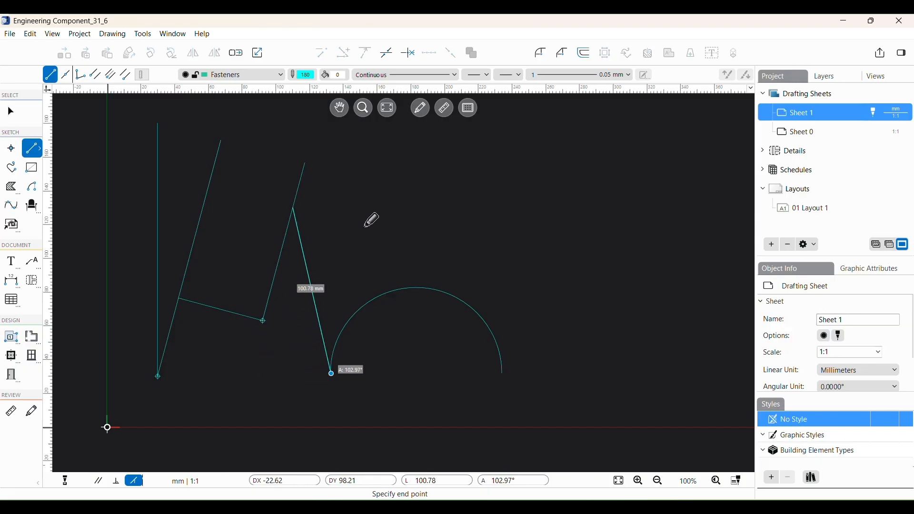
pyautogui.press('Escape')
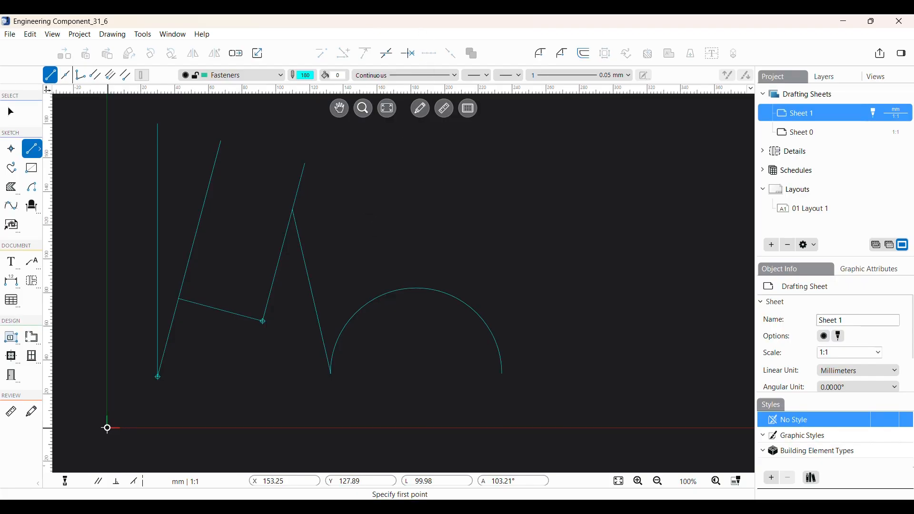
# Draw a line about 97 mm long tangent to the arc, ending on the right slanted line.
pyautogui.click(262, 322)
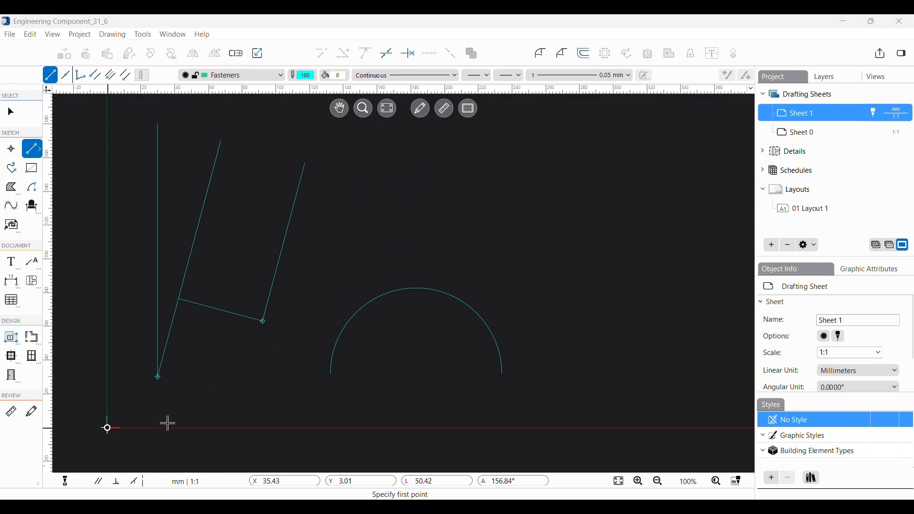
pyautogui.click(136, 485)
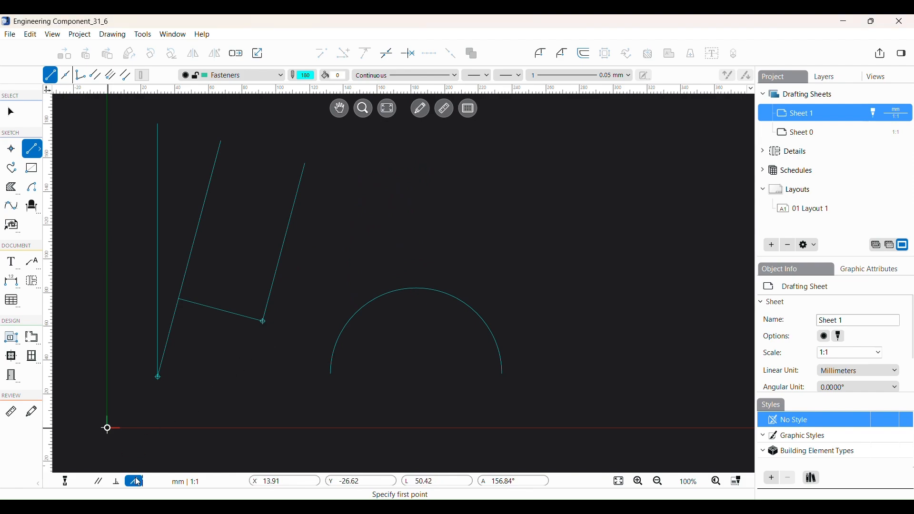
pyautogui.click(384, 295)
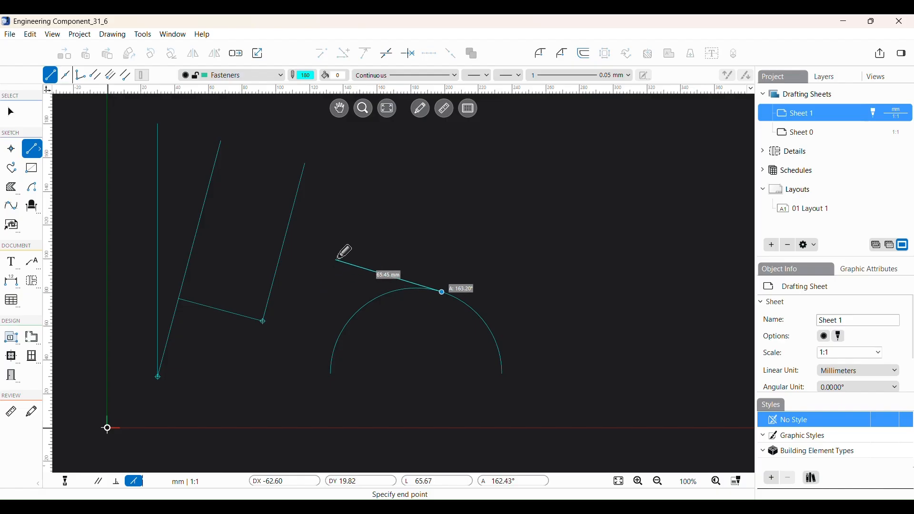
pyautogui.click(284, 247)
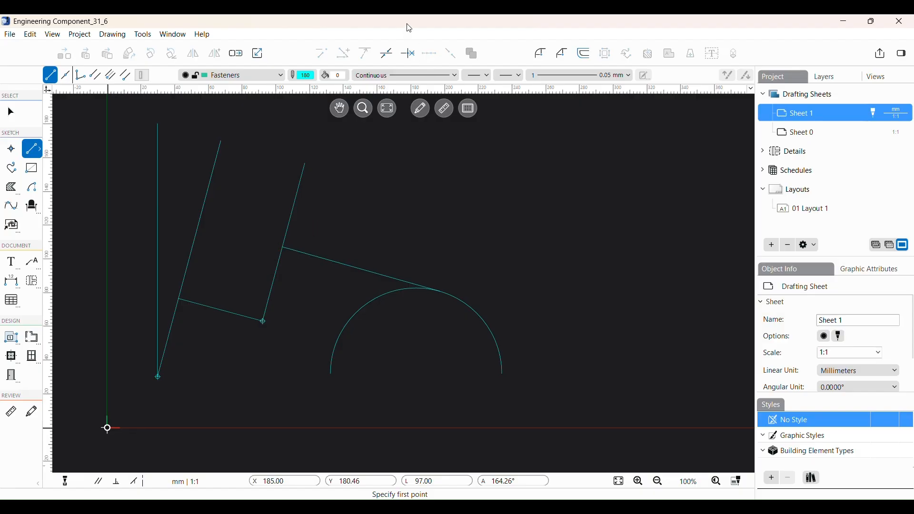
# Draw a line about 82 mm long from the lower end of the right slanted line, tangent to the arc.
pyautogui.click(263, 321)
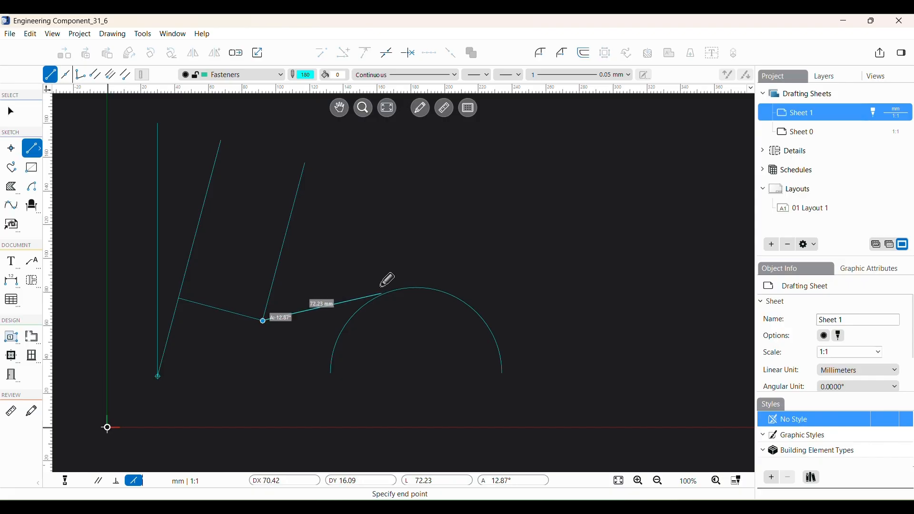
pyautogui.click(396, 290)
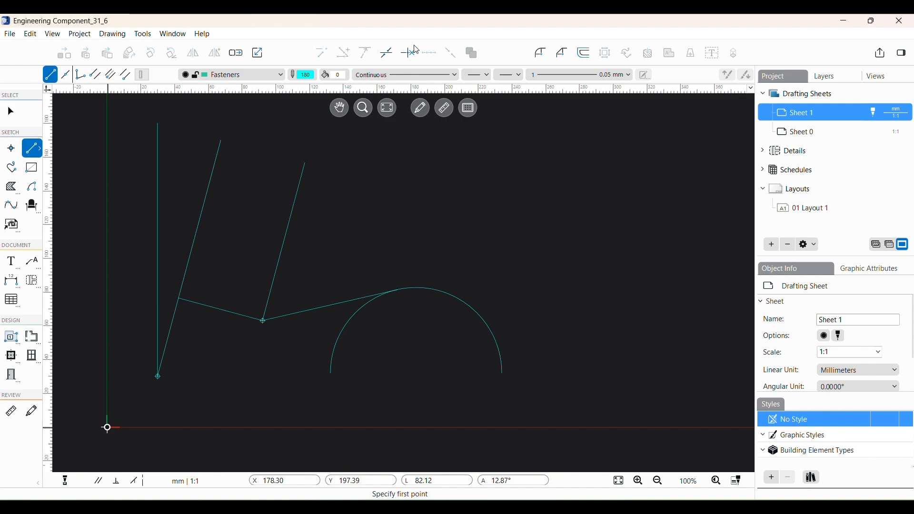
pyautogui.press('Escape')
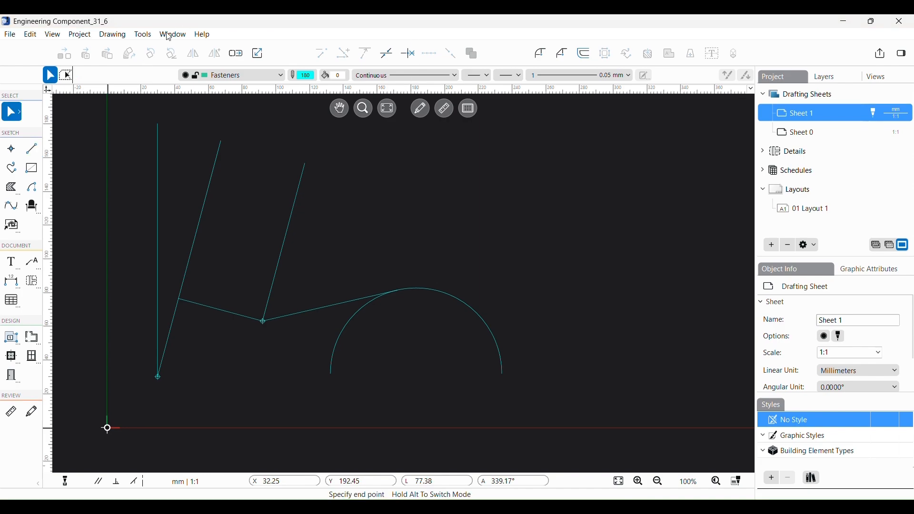
# Show the floating Snaps panel and widen it so its tools fit in one row.
pyautogui.click(172, 34)
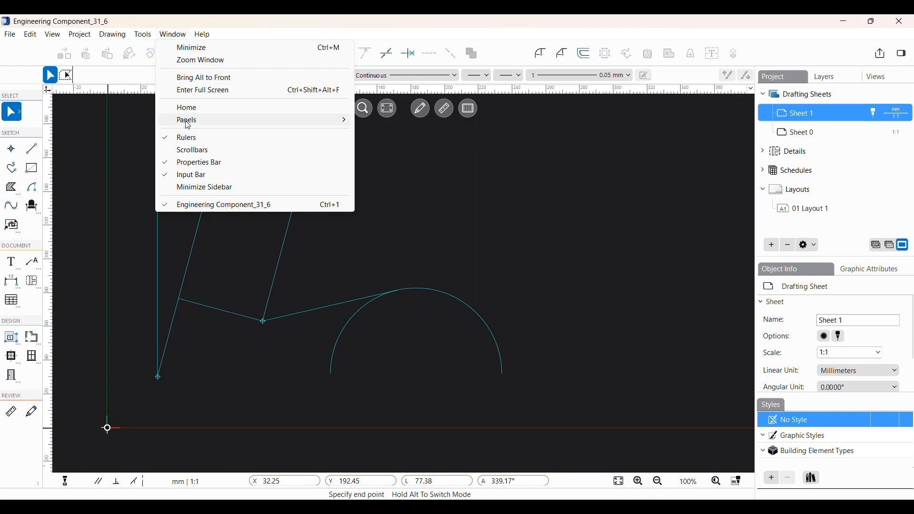
pyautogui.moveTo(343, 127)
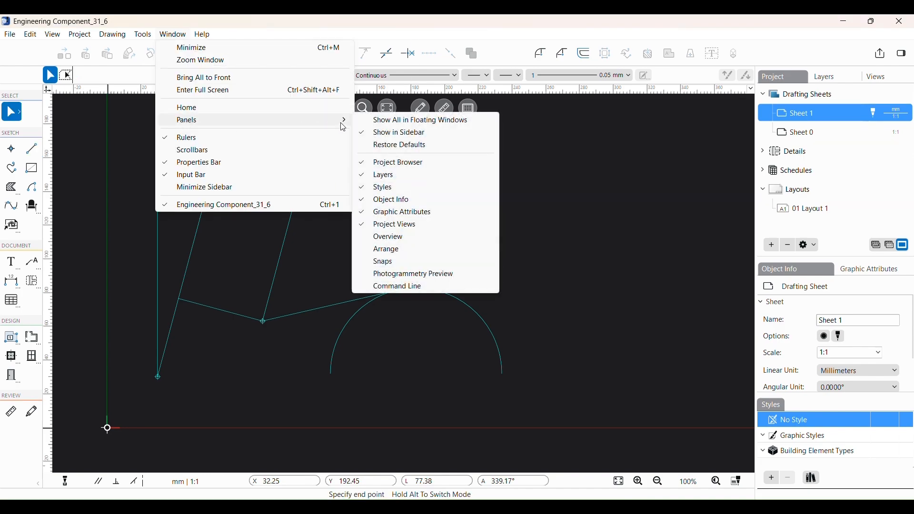
pyautogui.click(388, 263)
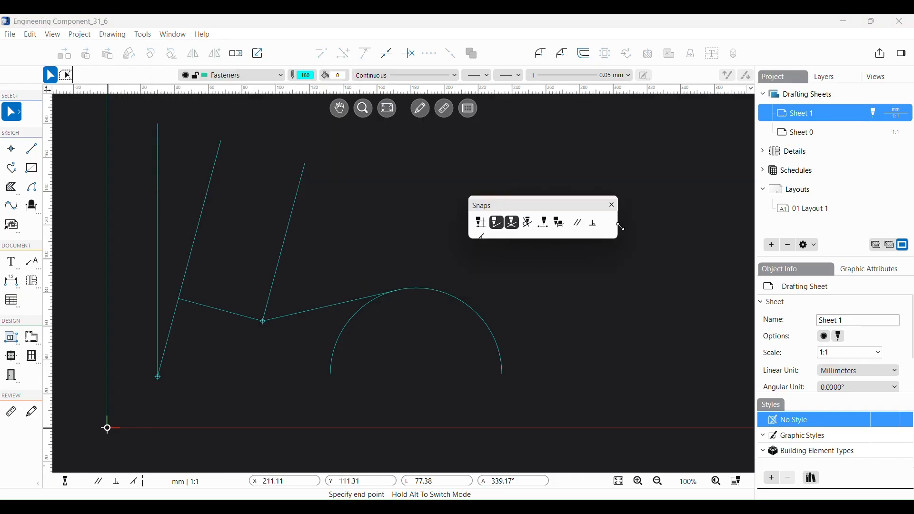
pyautogui.moveTo(626, 229); pyautogui.dragTo(630, 228)
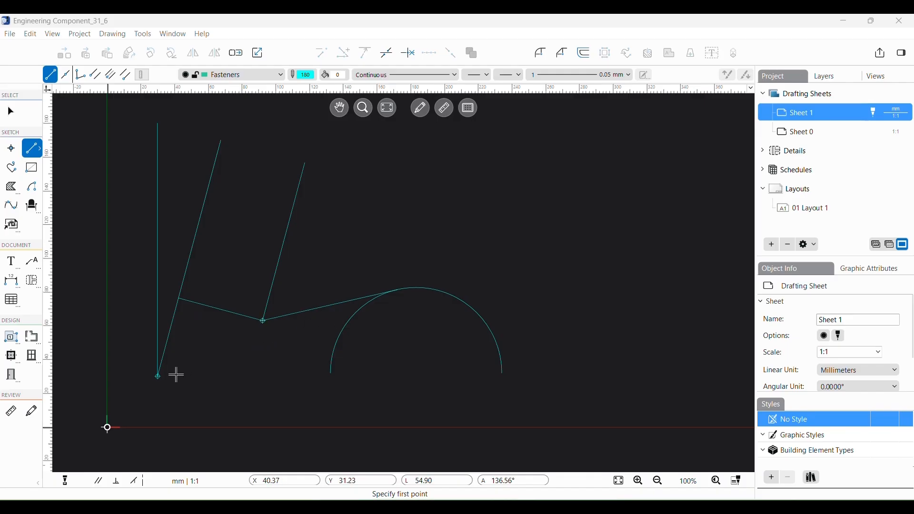
# Turn off Snap to Grid, and show the floating Snaps panel briefly before closing it.
pyautogui.click(66, 481)
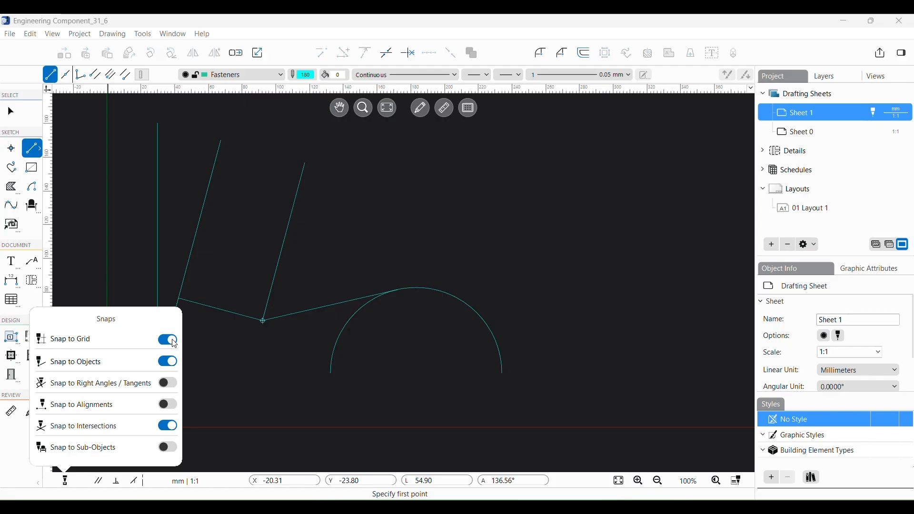
pyautogui.click(164, 342)
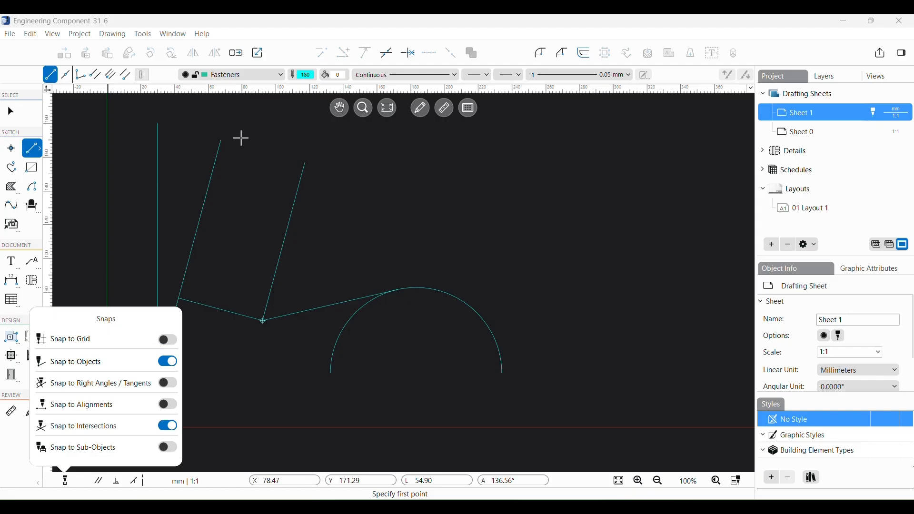
pyautogui.click(171, 33)
pyautogui.moveTo(200, 125)
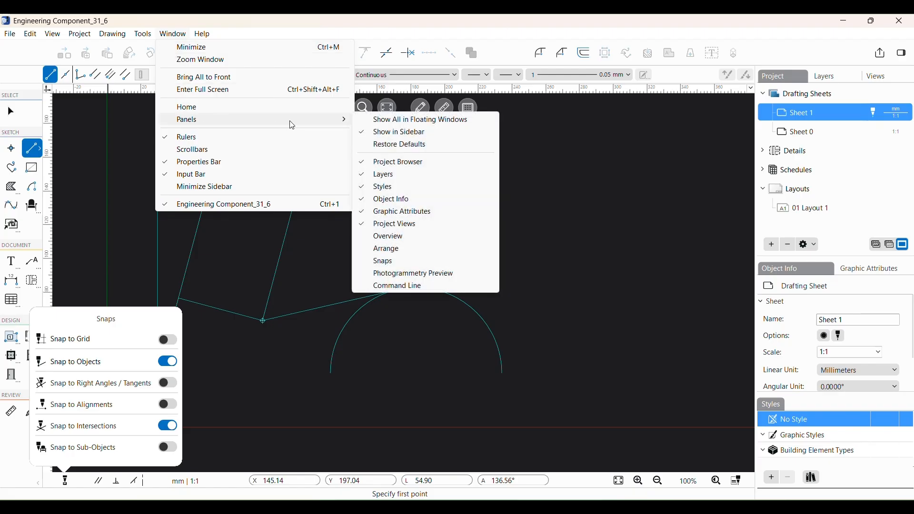
pyautogui.click(384, 262)
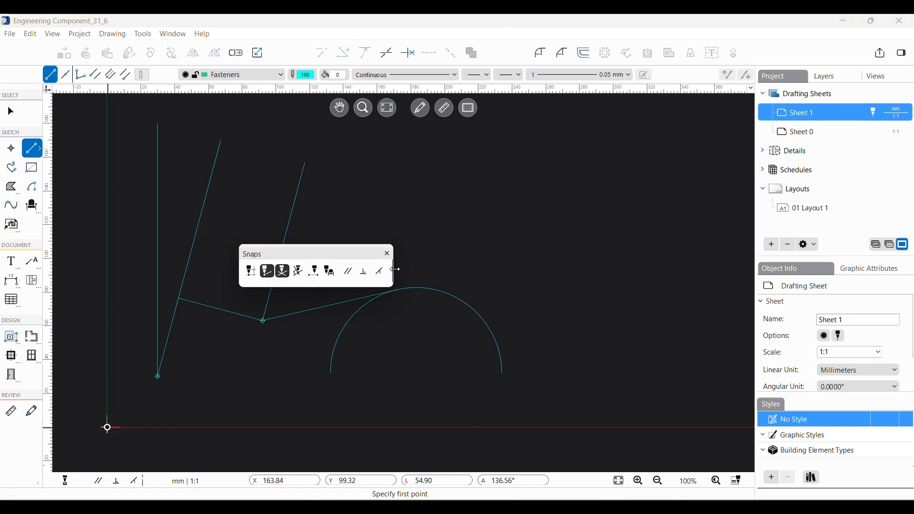
pyautogui.click(387, 254)
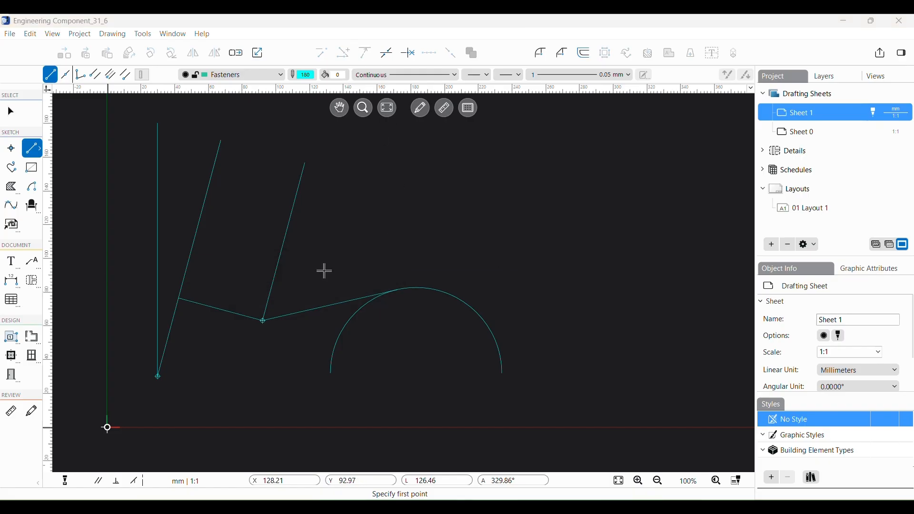
pyautogui.click(306, 162)
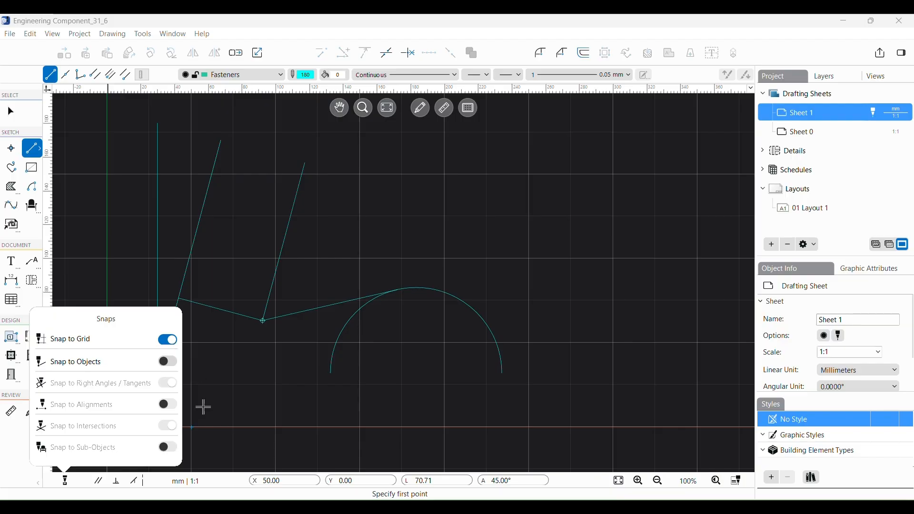
# With Snap to Grid on, draw a 70.71 mm line at 45° from X 50, Y 0 to X 100, Y 50.
pyautogui.click(198, 423)
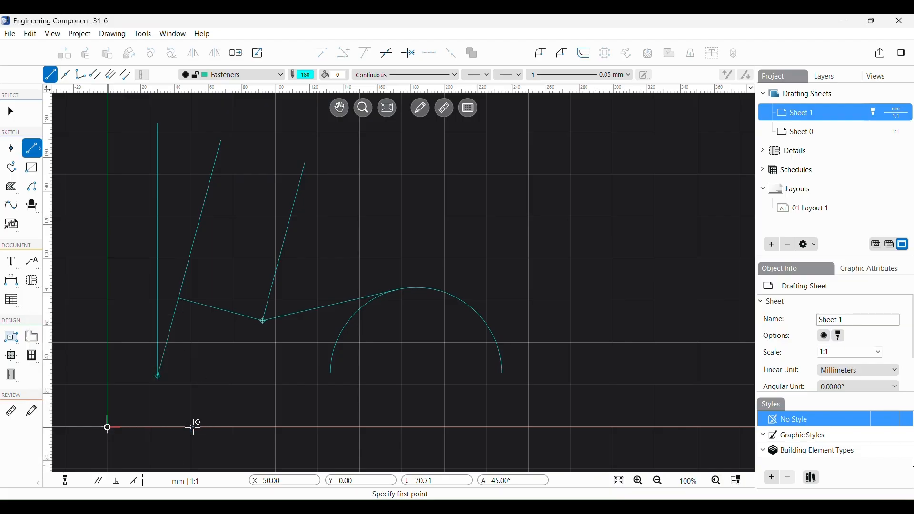
pyautogui.click(192, 427)
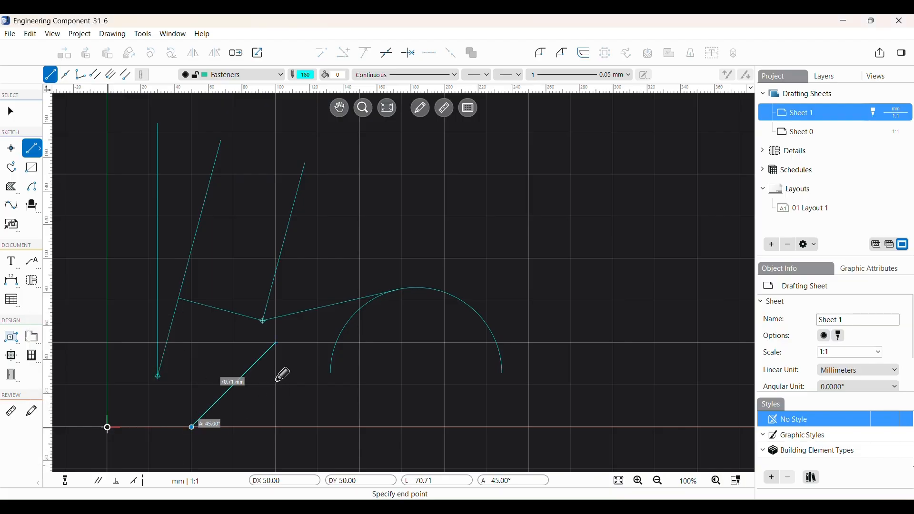
pyautogui.click(276, 341)
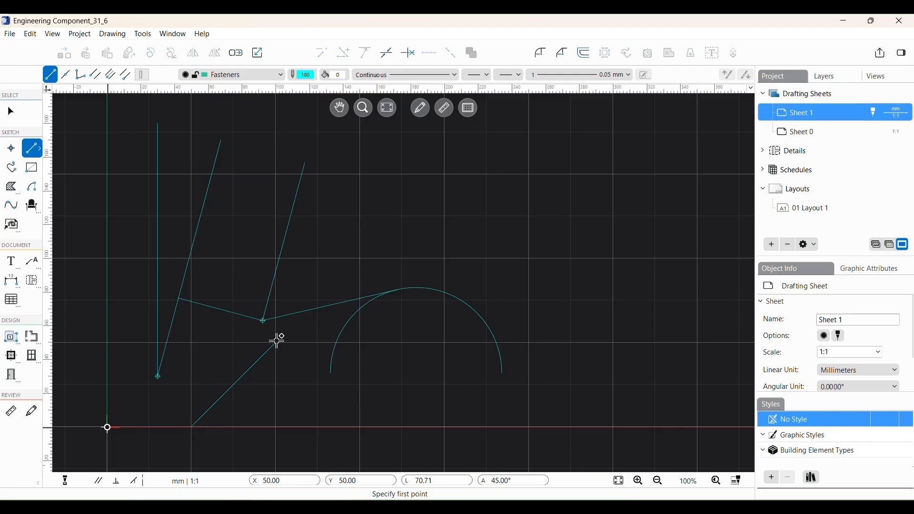
# Replace Snap to Grid with Snap to Objects, and draw a line about 54 mm long from the vertical line's lower end to the short slanted line's midpoint.
pyautogui.press('F3')
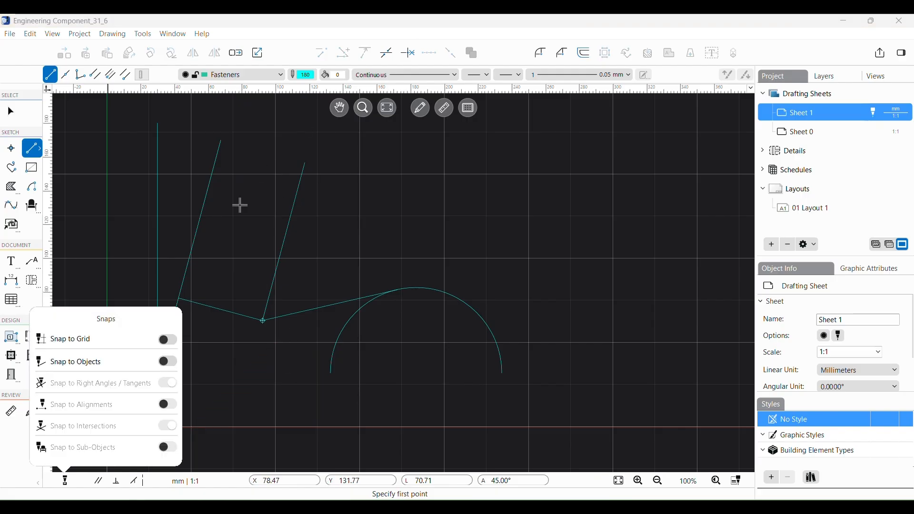
pyautogui.click(170, 365)
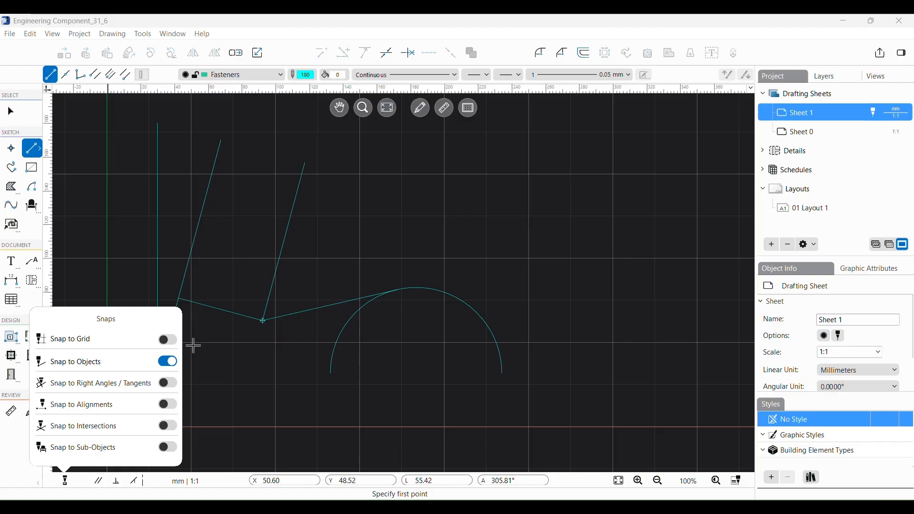
pyautogui.click(210, 349)
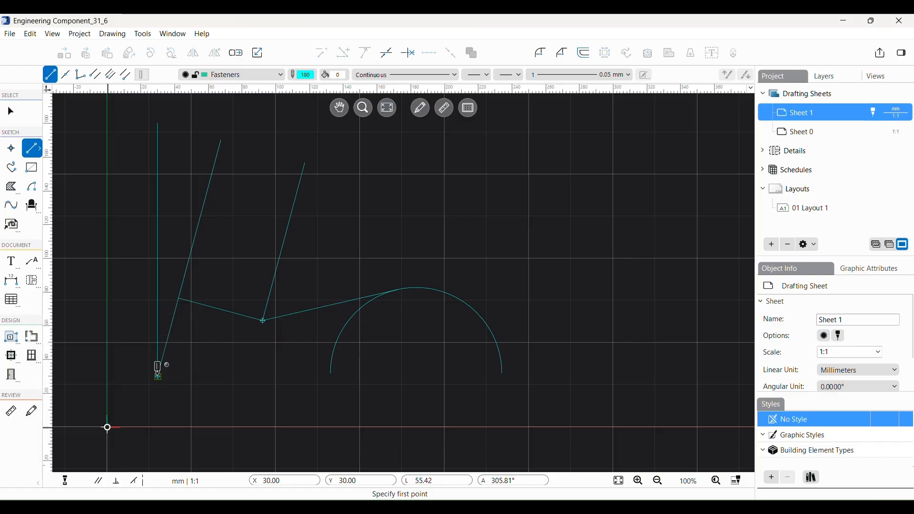
pyautogui.click(158, 374)
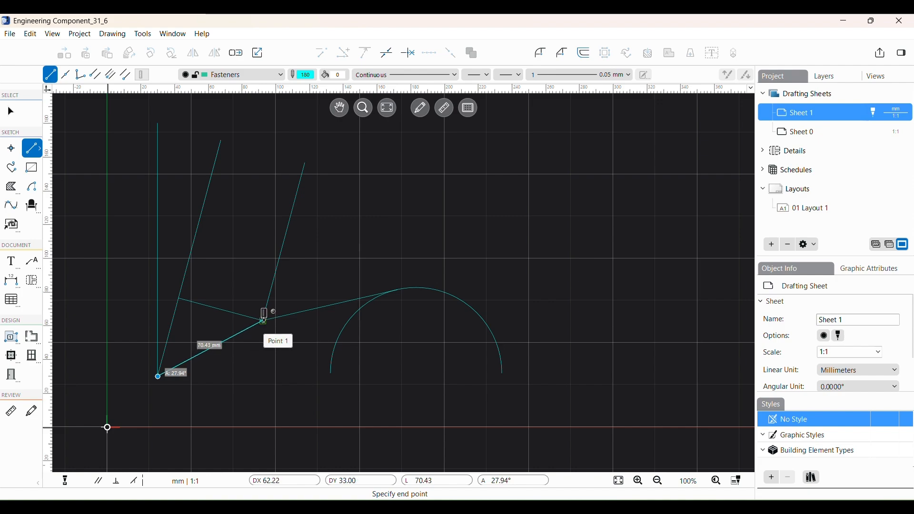
pyautogui.click(220, 310)
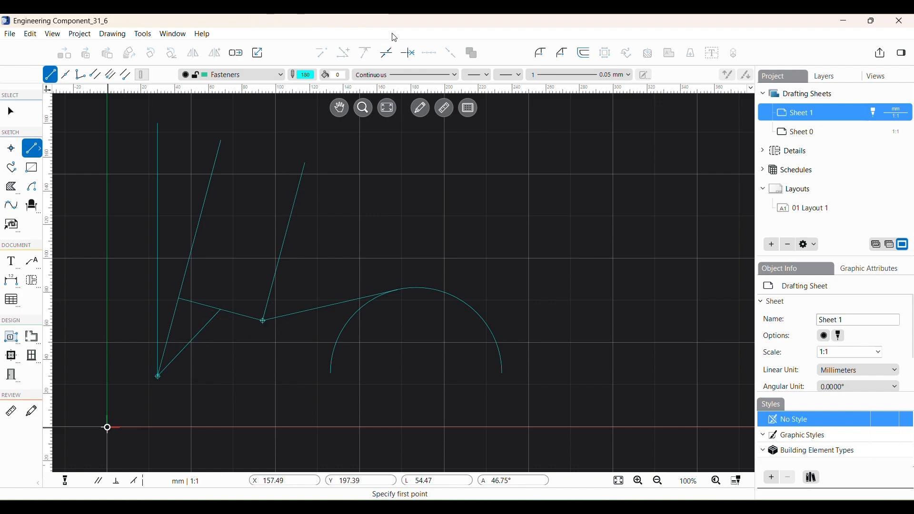
# Turn on Snap to Right Angles / Tangents and Snap to Intersections.
pyautogui.click(65, 481)
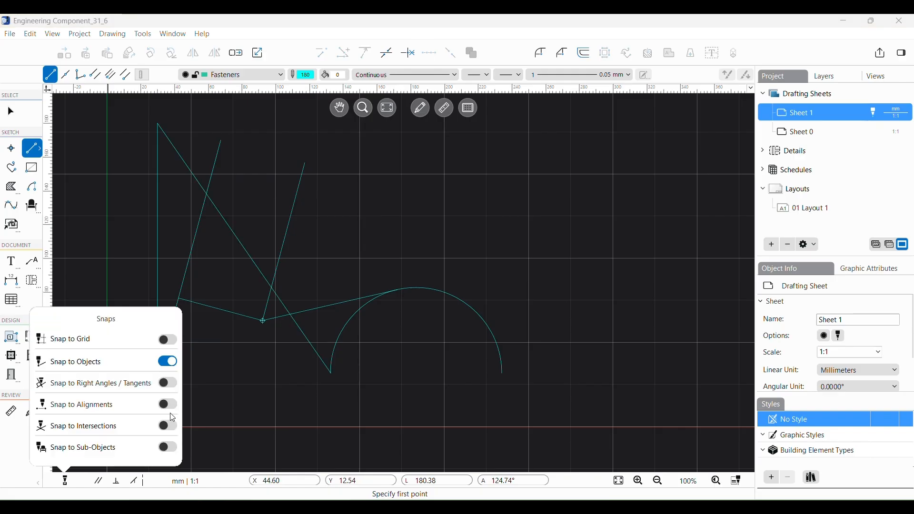
pyautogui.click(191, 430)
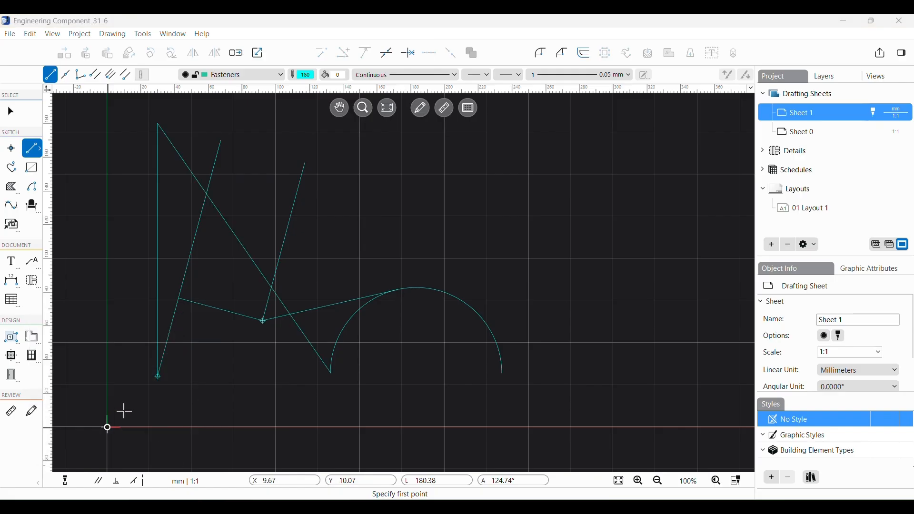
pyautogui.click(158, 377)
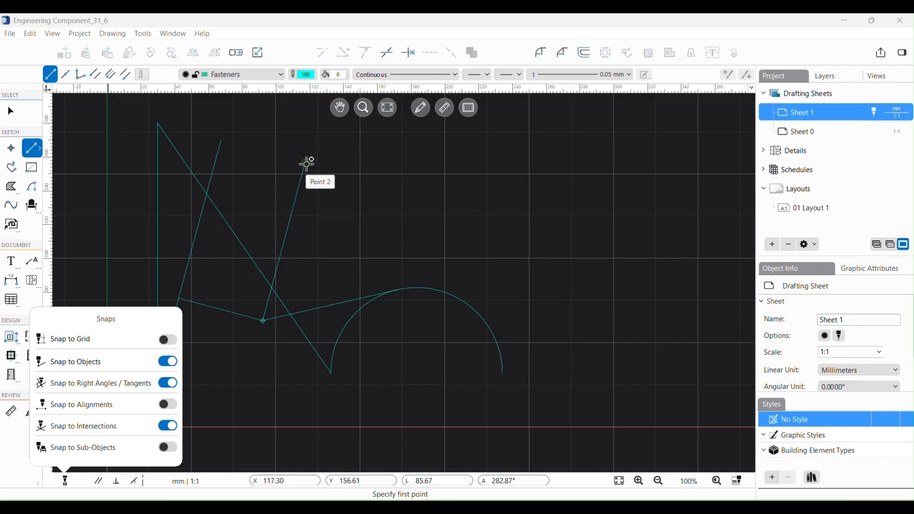
pyautogui.click(350, 168)
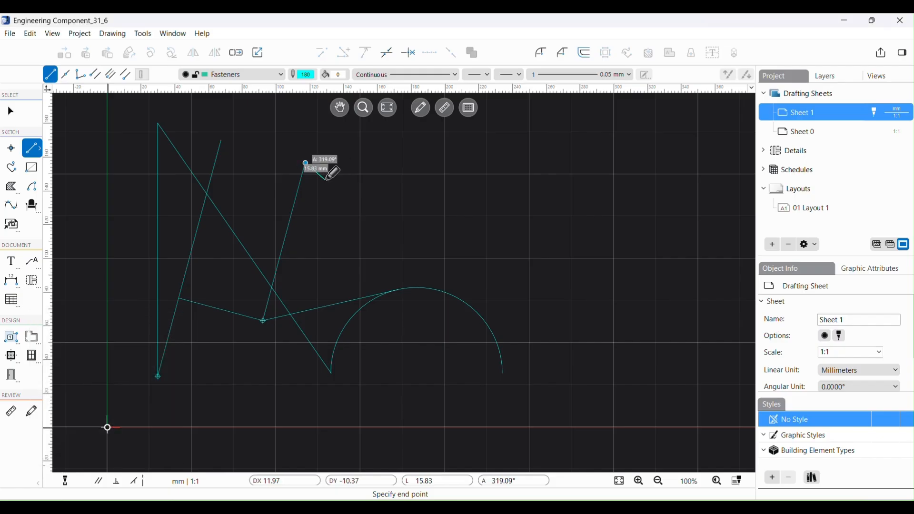
# From the right slanted line's upper end, draw a line about 86 mm long perpendicular to the lower tangent line, and another tangent to the arc.
pyautogui.click(306, 163)
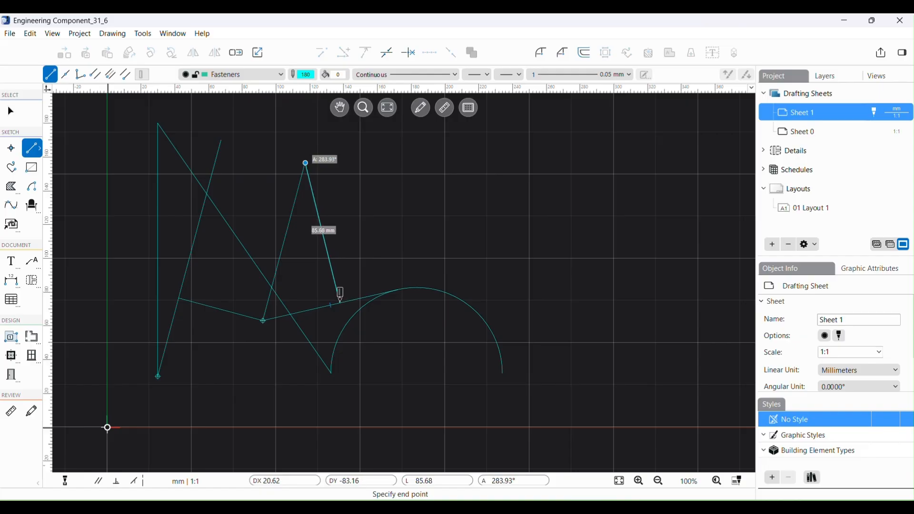
pyautogui.click(336, 302)
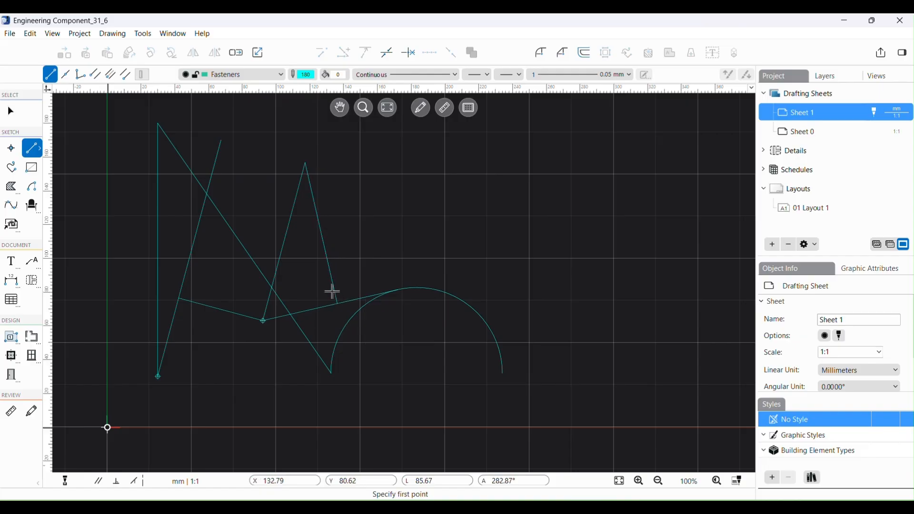
pyautogui.click(305, 163)
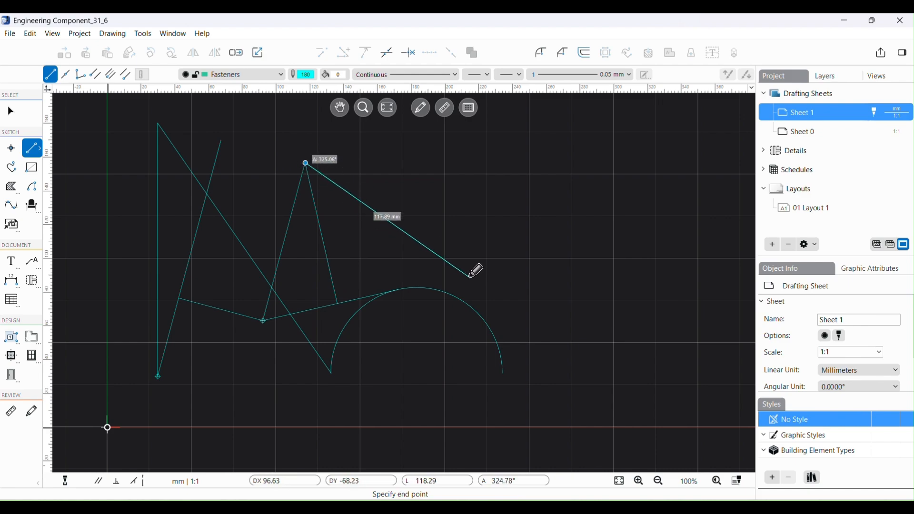
pyautogui.click(471, 305)
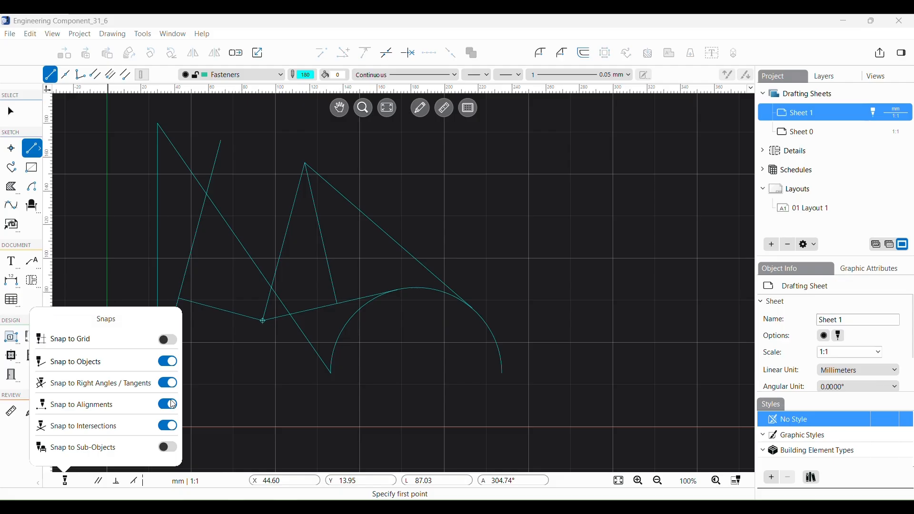
# Turn on Snap to Alignments, and draw a line from the left slanted line's upper end to a point inside the arc.
pyautogui.click(221, 141)
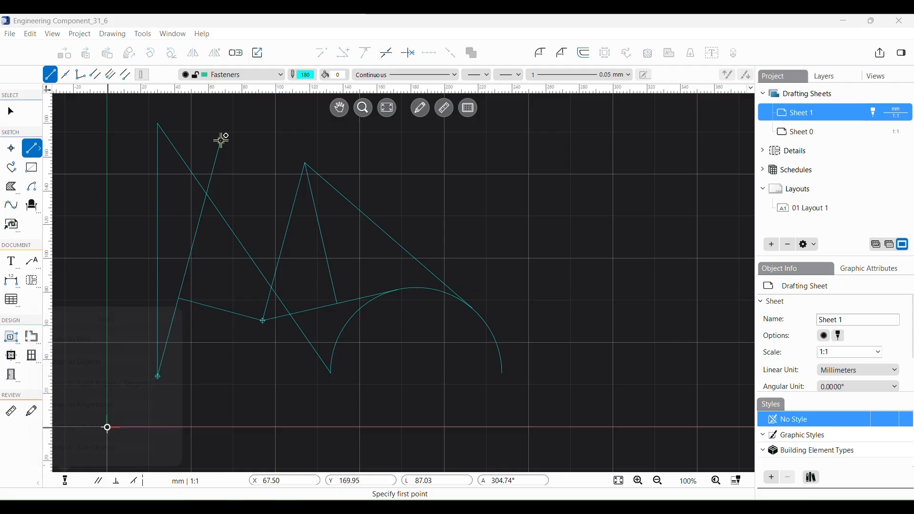
pyautogui.click(222, 140)
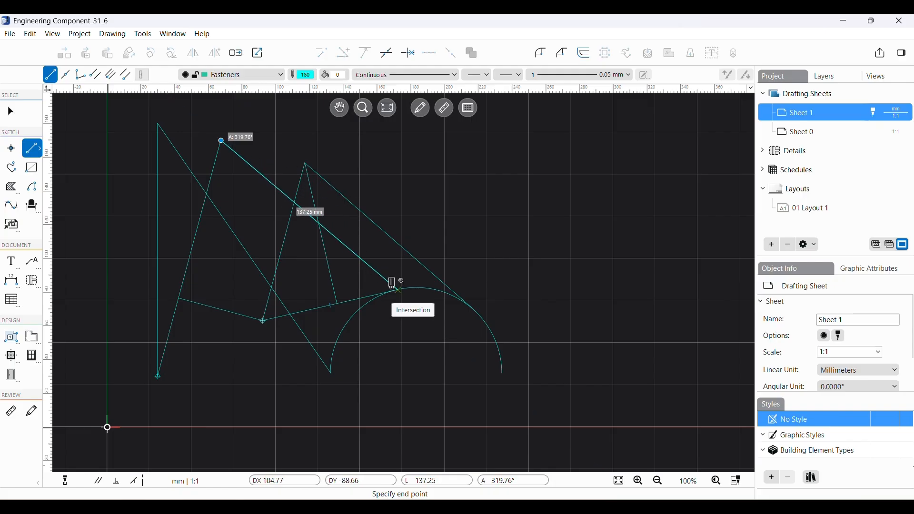
pyautogui.click(428, 318)
# Turn on Snap to Sub-Objects, and on Sheet 0 draw a line centred on the bolt's centre and reaching its inner circles.
pyautogui.click(171, 447)
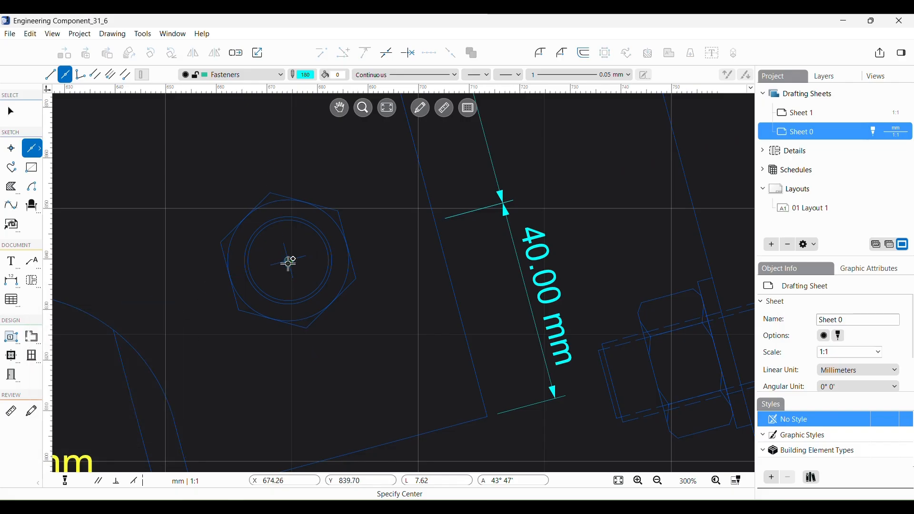
pyautogui.click(288, 262)
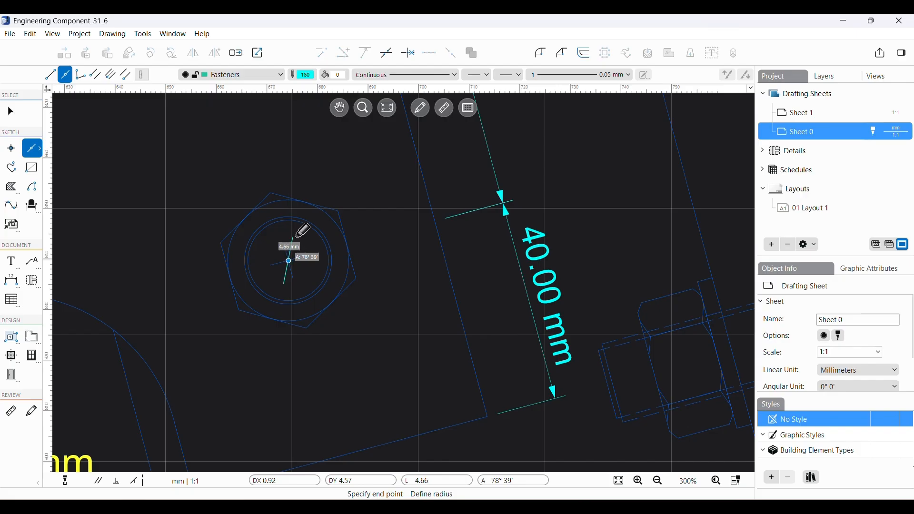
pyautogui.click(323, 235)
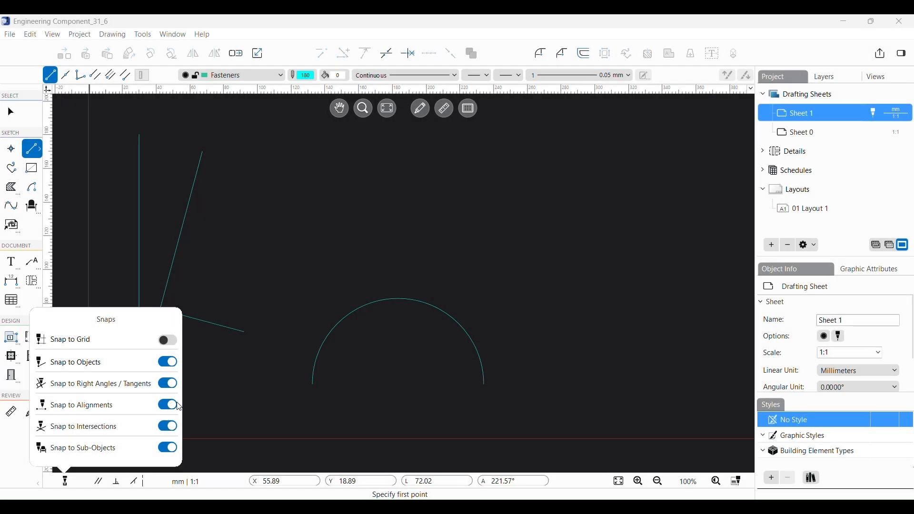
# From the short slanted line's right end, draw a vertical line about 54 mm long and a horizontal line about 78 mm long using alignments.
pyautogui.click(225, 361)
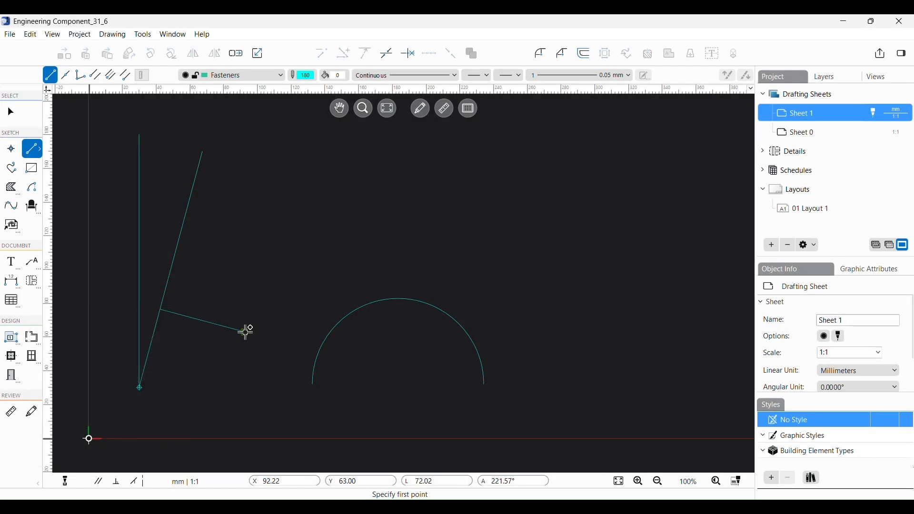
pyautogui.click(245, 331)
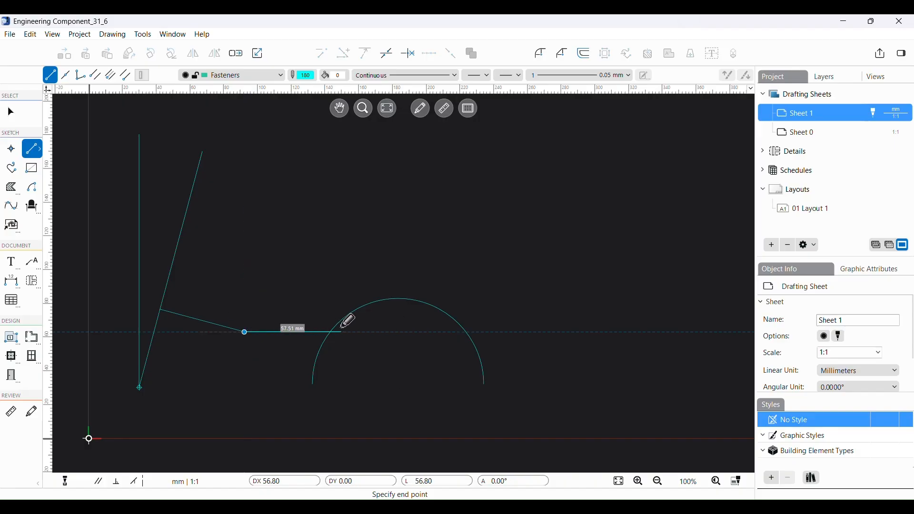
pyautogui.click(243, 242)
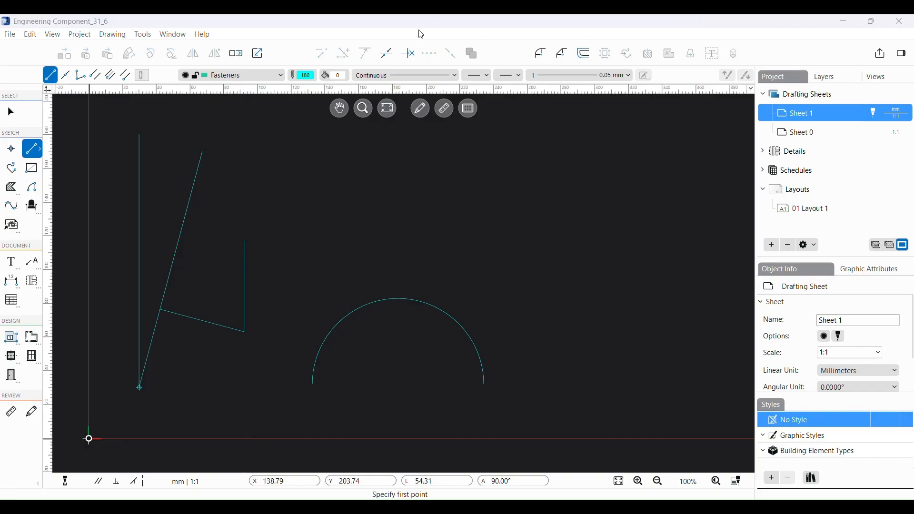
pyautogui.click(244, 331)
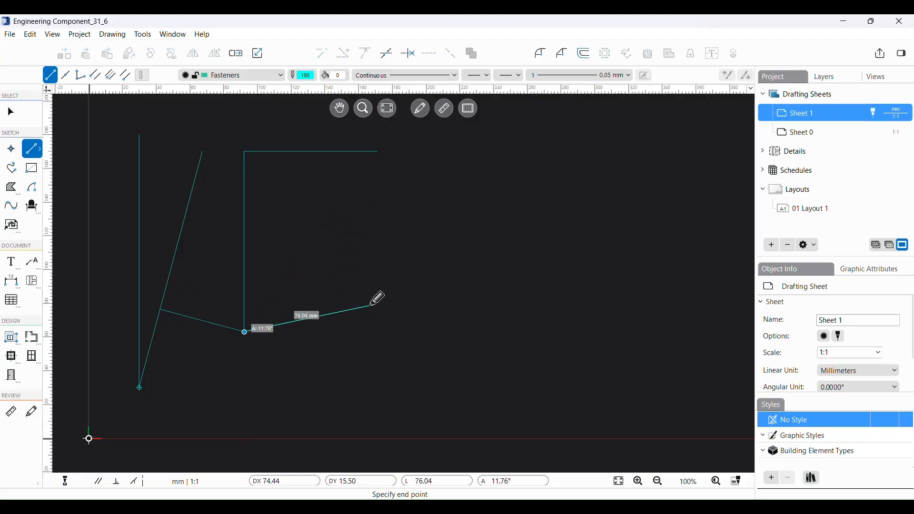
pyautogui.click(375, 332)
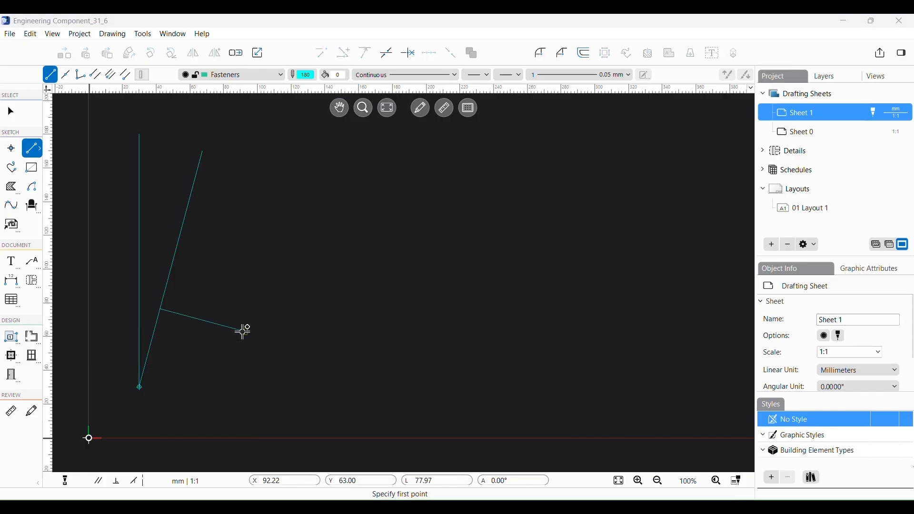
# Draw a line about 97 mm long at 75° from the short slanted line's right end, parallel to the left slanted line.
pyautogui.click(244, 332)
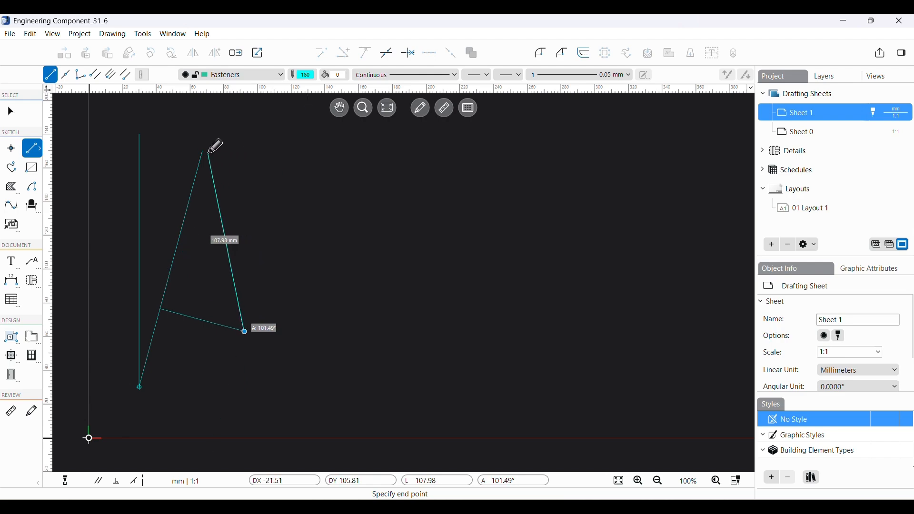
pyautogui.click(287, 174)
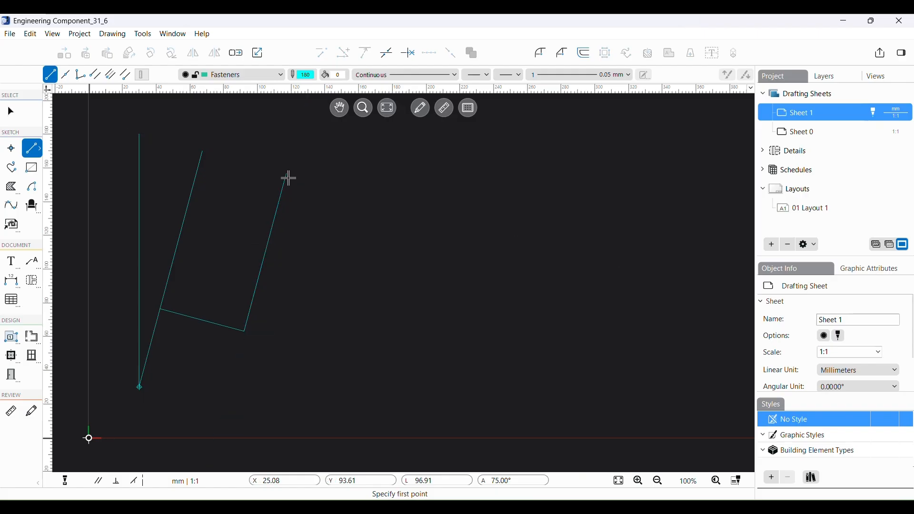